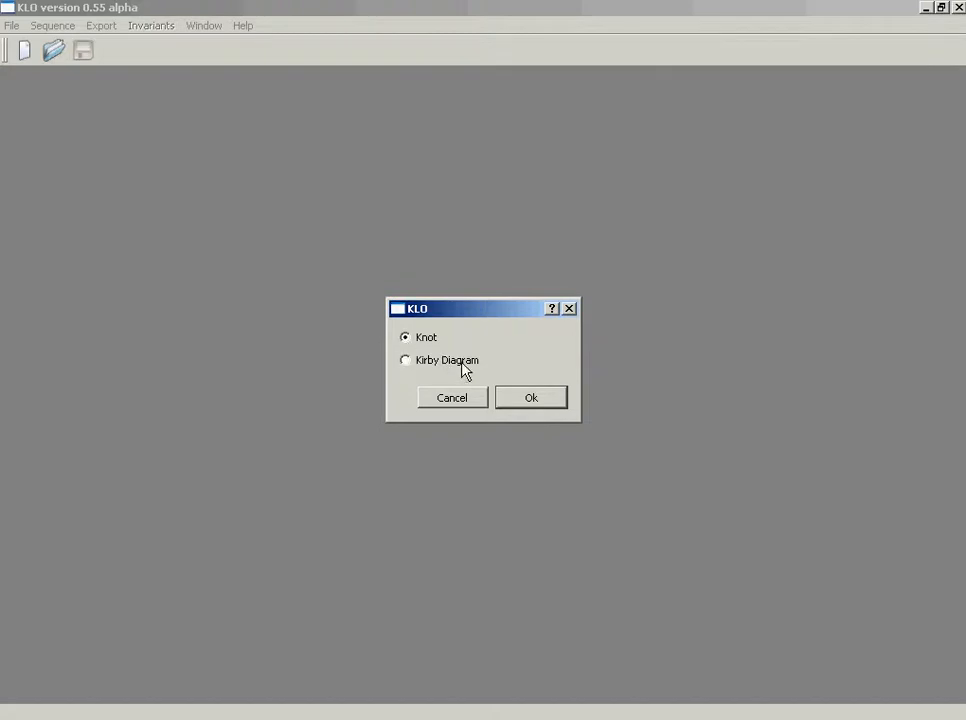
# Create a new knot document and draw a closed curve freehand that crosses itself four times
pyautogui.click(516, 401)
pyautogui.moveTo(393, 220)
pyautogui.mouseDown()
pyautogui.moveTo(326, 209)
pyautogui.moveTo(319, 326)
pyautogui.moveTo(382, 482)
pyautogui.moveTo(358, 306)
pyautogui.moveTo(261, 403)
pyautogui.moveTo(347, 455)
pyautogui.moveTo(435, 373)
pyautogui.moveTo(416, 258)
pyautogui.moveTo(393, 219)
pyautogui.mouseUp()
pyautogui.click(780, 688)
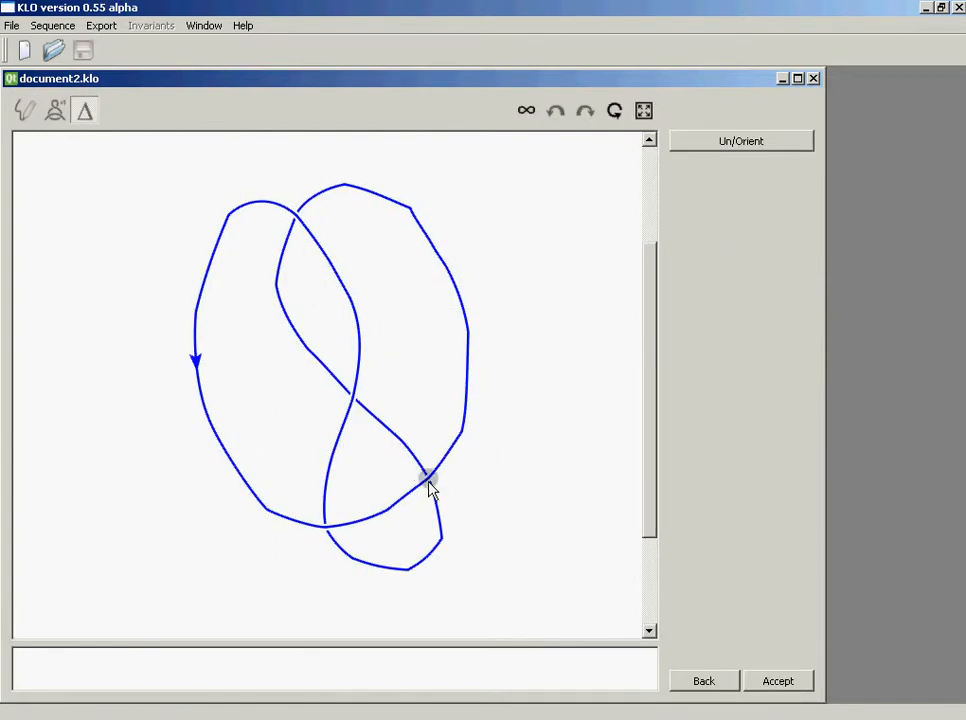
# Switch the lower-right crossing of the knot and accept the redrawn diagram with its orientation
pyautogui.click(428, 480)
pyautogui.click(614, 111)
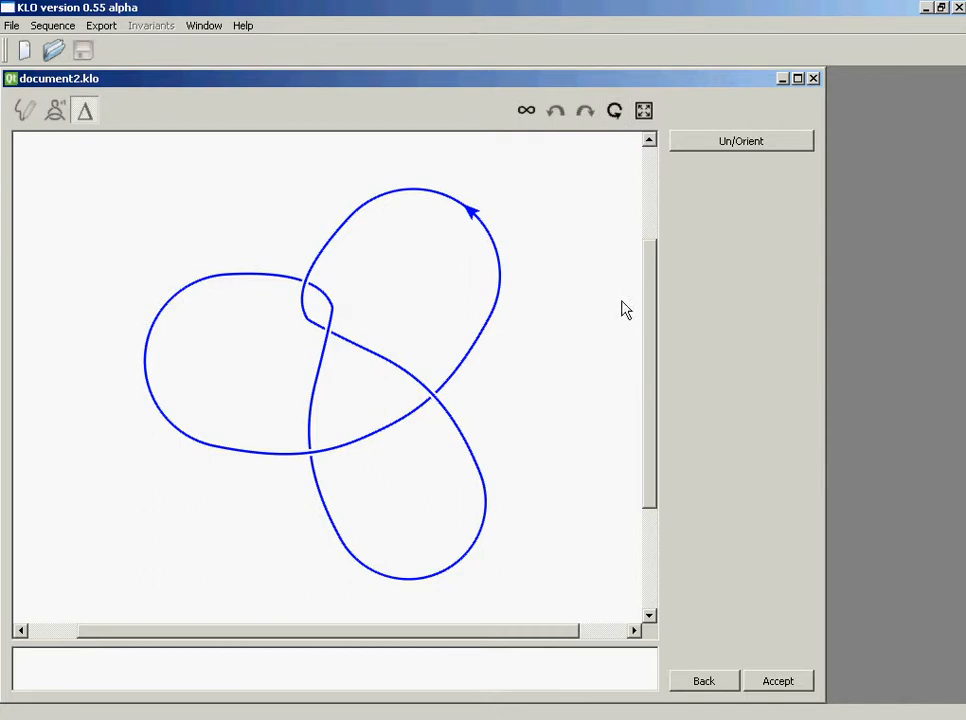
pyautogui.click(727, 150)
pyautogui.click(727, 150)
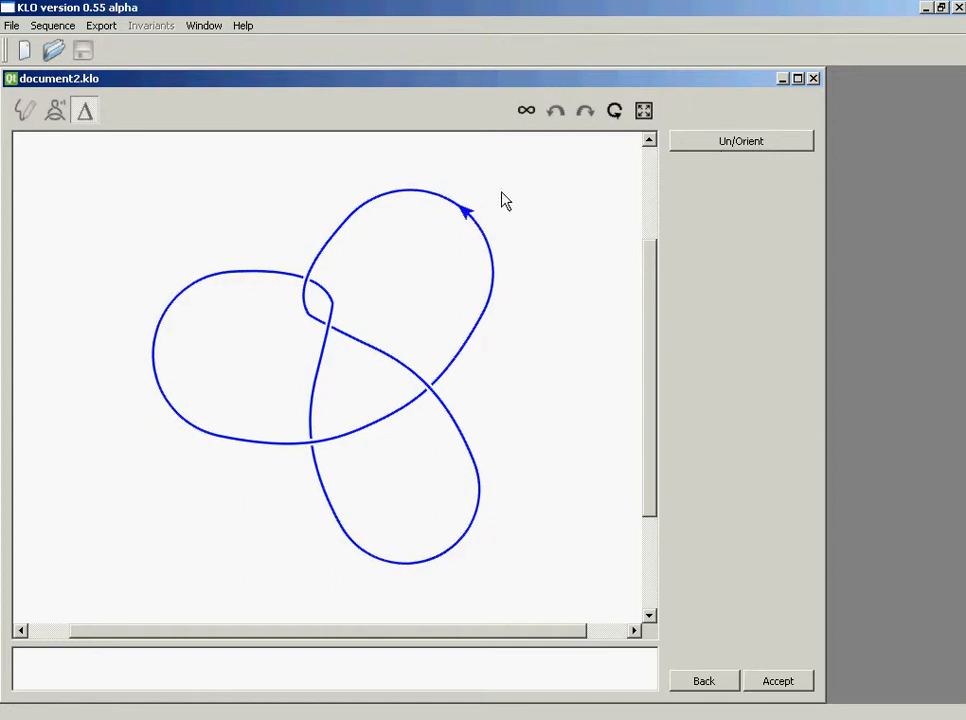
pyautogui.click(472, 218)
pyautogui.click(792, 684)
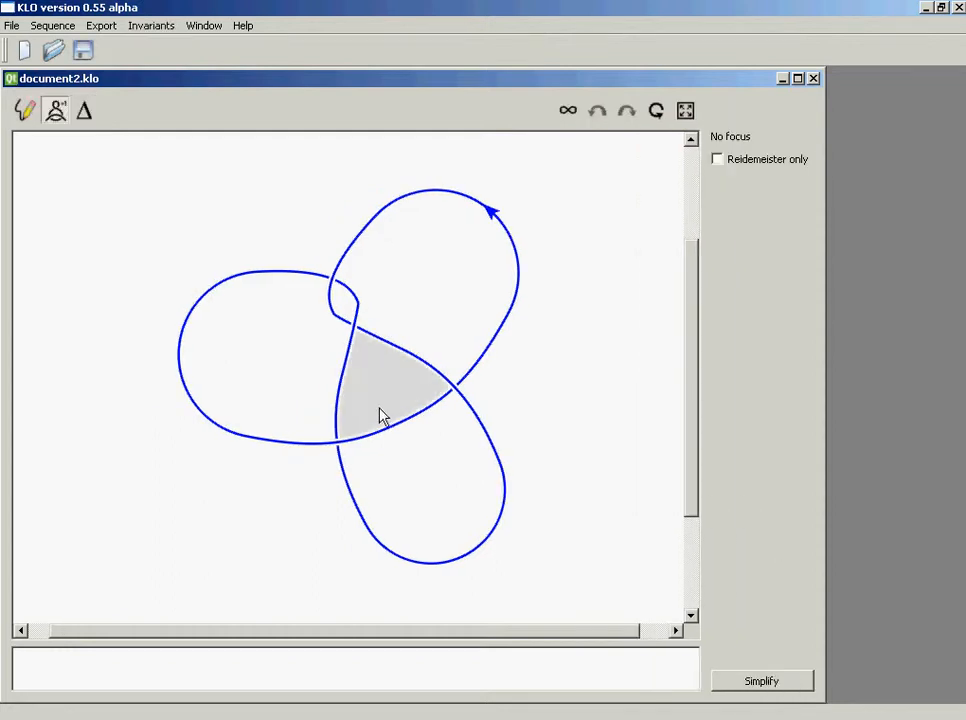
# Slide a strand across the central triangular region, then remove the twisted outer loop that carries the orientation arrow
pyautogui.moveTo(455, 395); pyautogui.dragTo(343, 451)
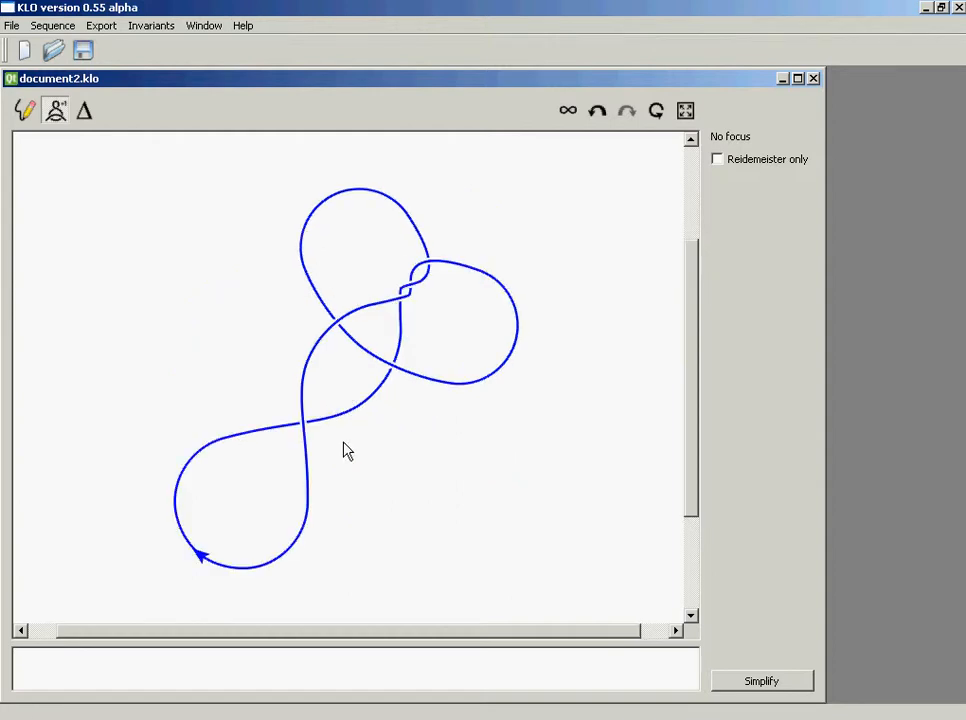
pyautogui.click(211, 512)
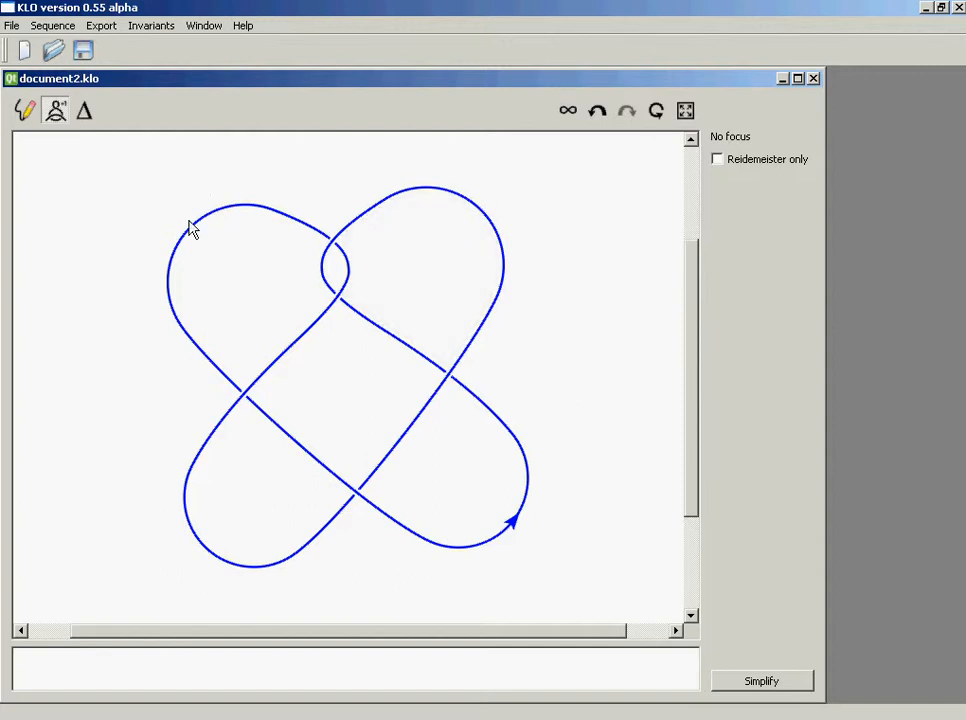
# Compute the knot's Seifert surface invariants and paste the Alexander invariants as TeX into the notes area
pyautogui.click(152, 28)
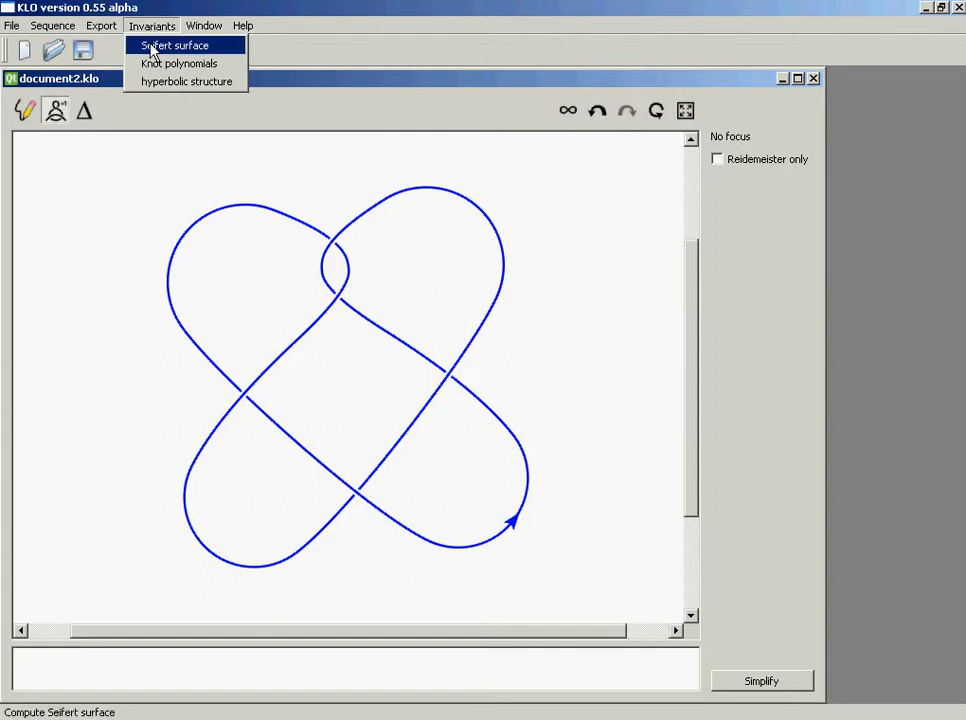
pyautogui.click(153, 47)
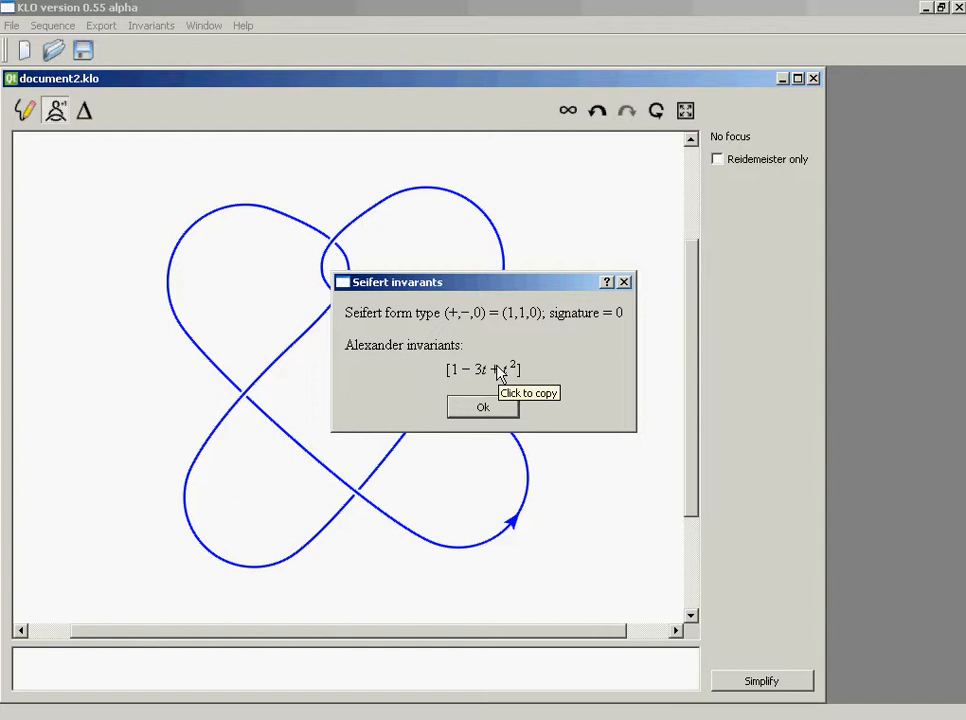
pyautogui.click(488, 408)
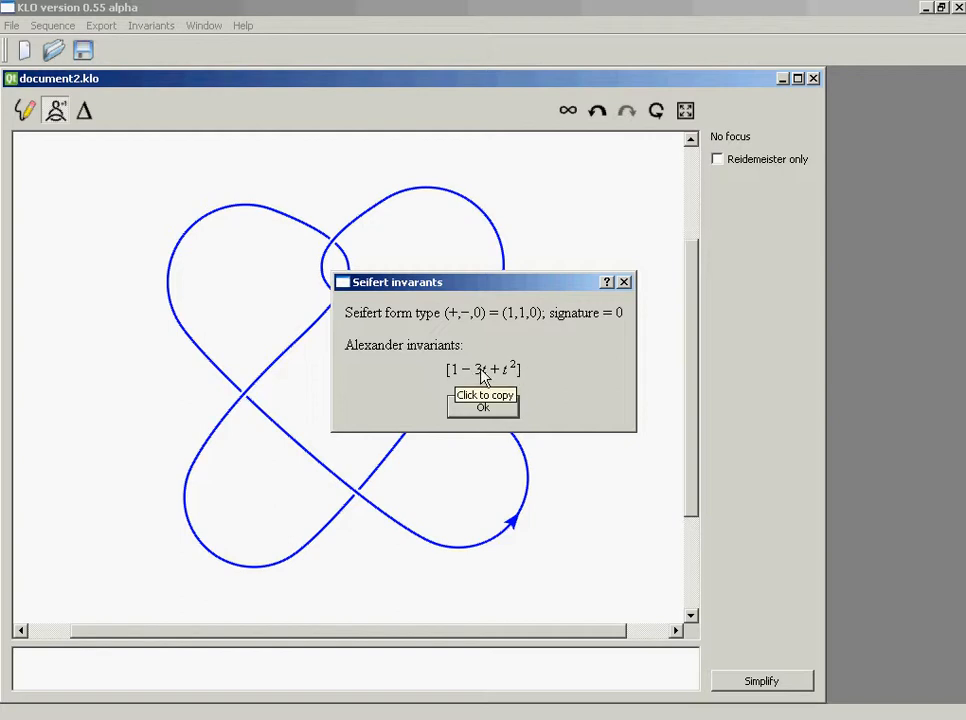
pyautogui.click(482, 372)
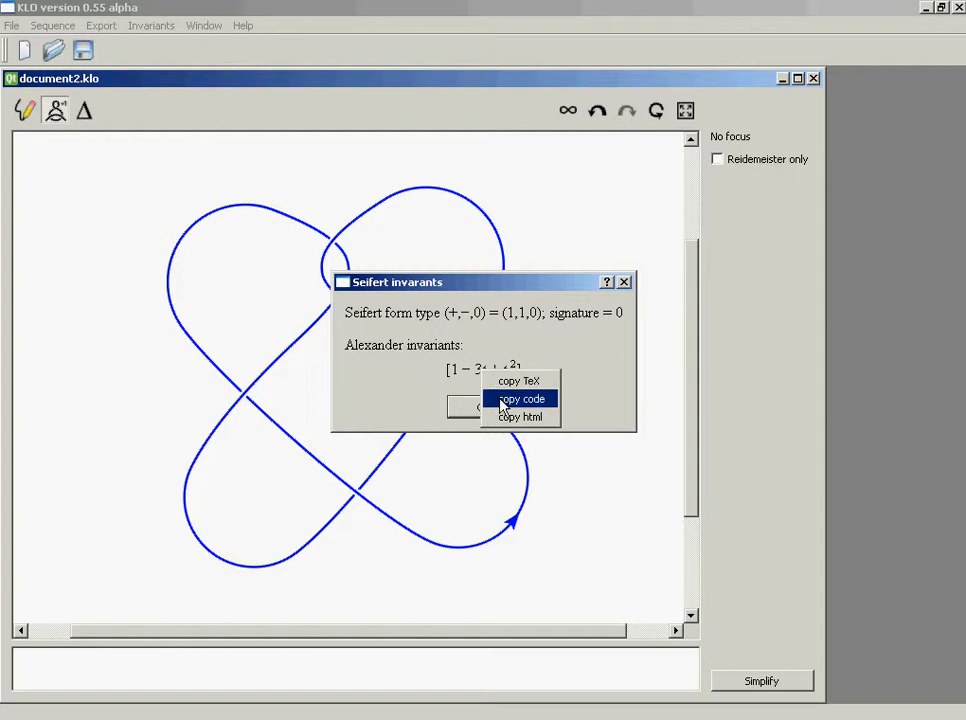
pyautogui.click(502, 382)
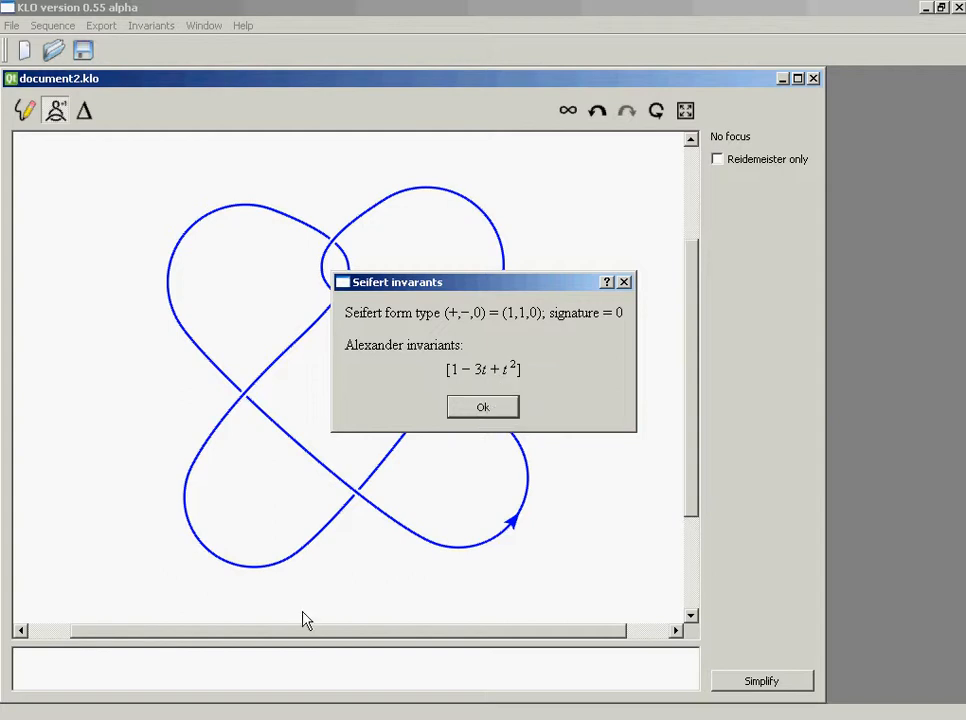
pyautogui.click(470, 404)
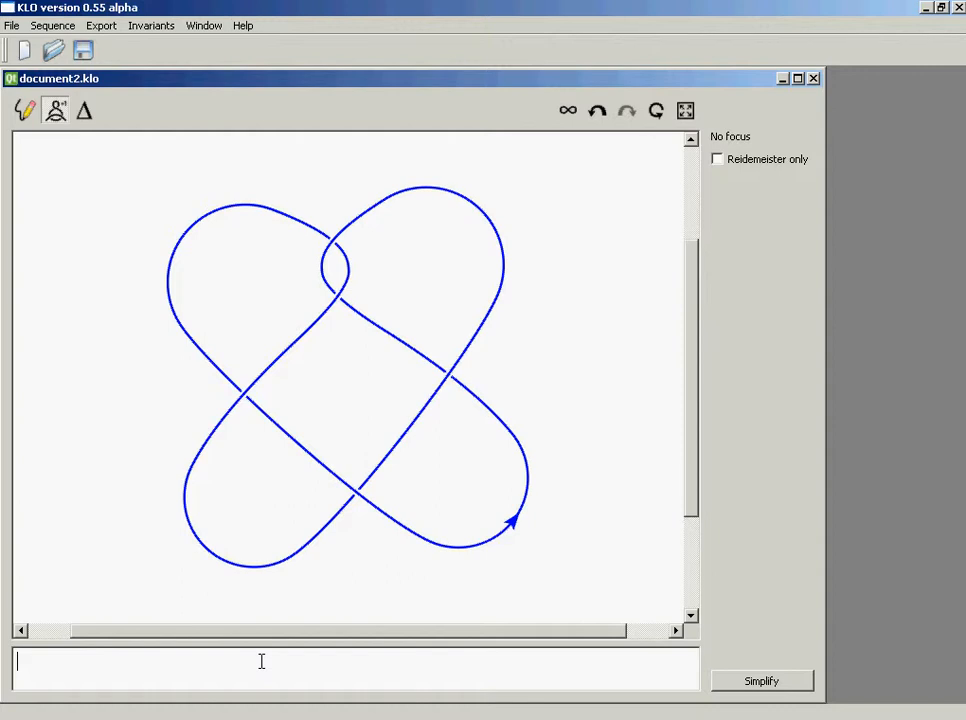
pyautogui.write('$[1 - 3t + t^(2) ]$')
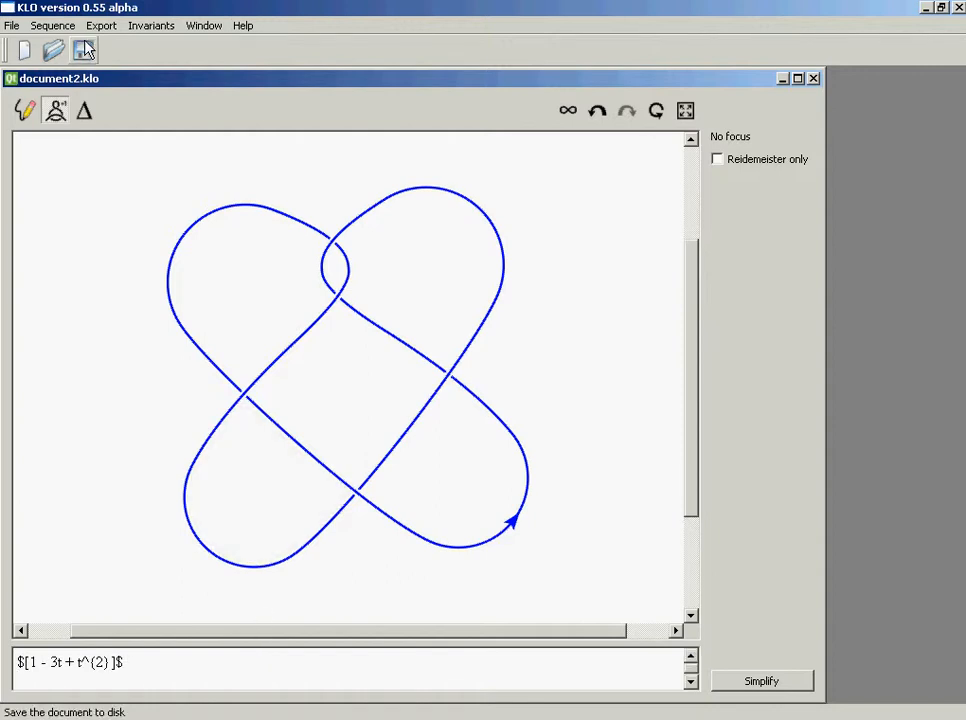
# Recompute the Seifert invariants and add the Alexander invariants as code on a separate line of the notes
pyautogui.click(136, 28)
pyautogui.click(147, 45)
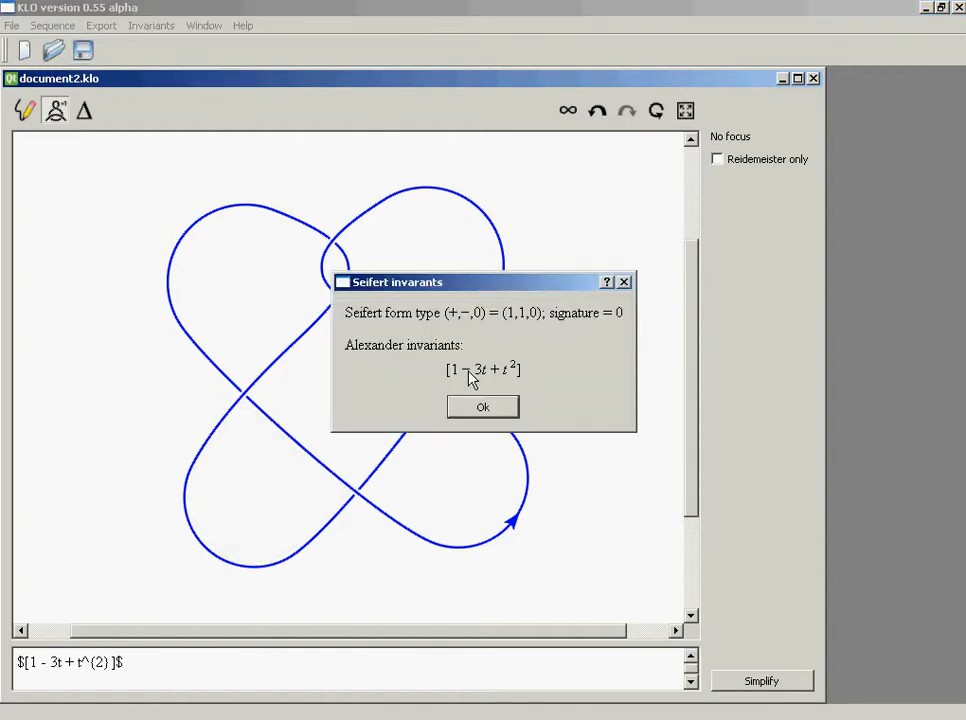
pyautogui.rightClick(492, 373)
pyautogui.click(520, 399)
pyautogui.click(476, 407)
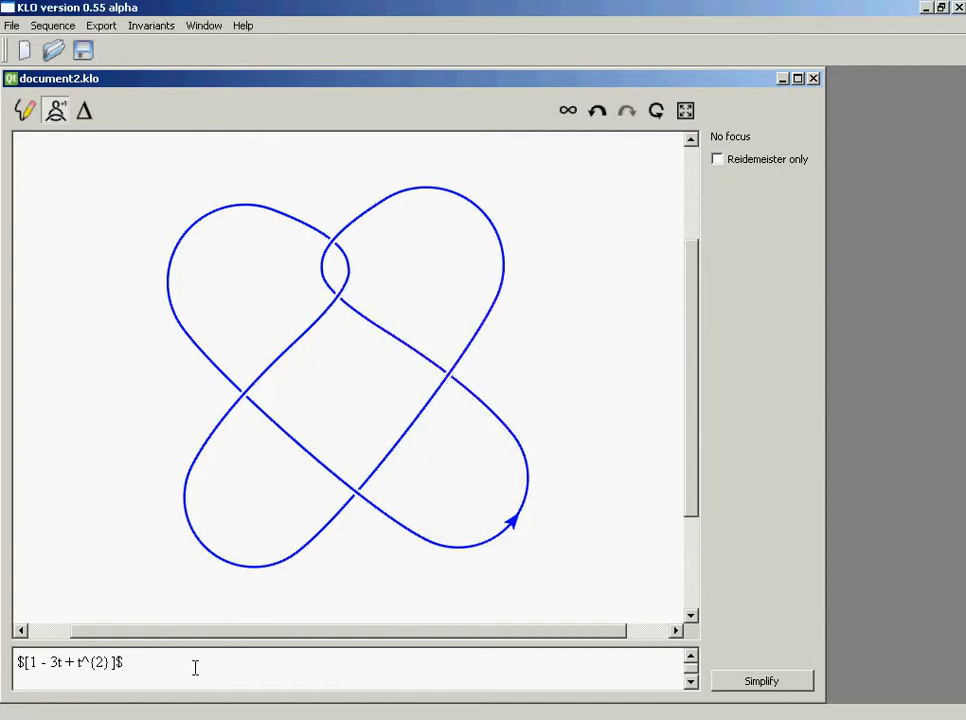
pyautogui.write('[1 - 3*t + t^2]')
pyautogui.press('Return')
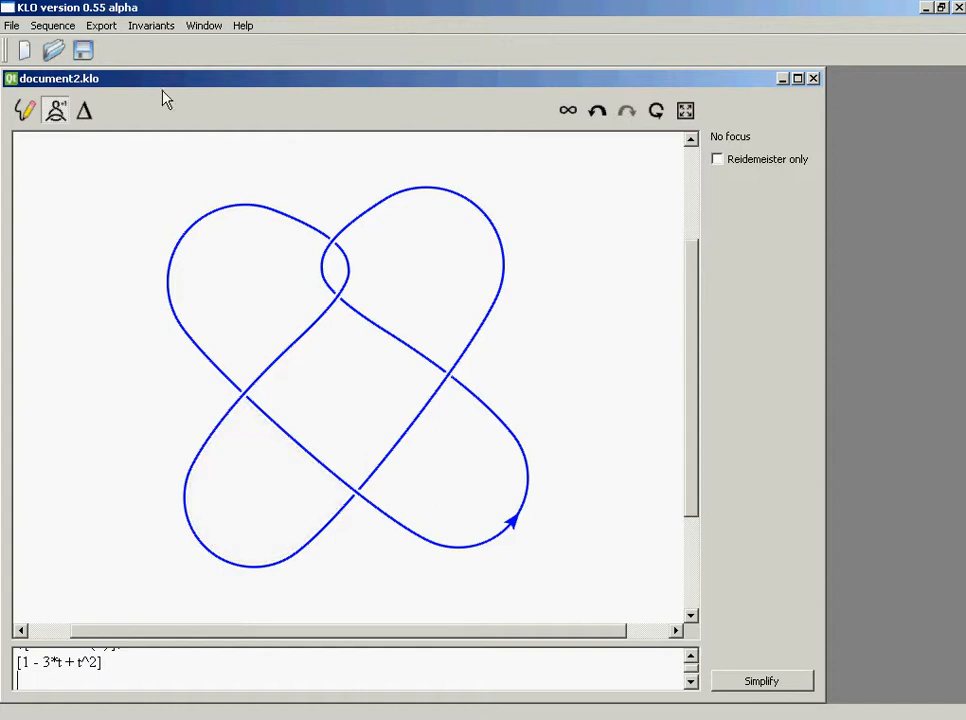
# Compute the knot polynomials, copy the HOMFLY polynomial as HTML, and add it to the notes labelled "HOMFLY polynomial:"
pyautogui.click(148, 30)
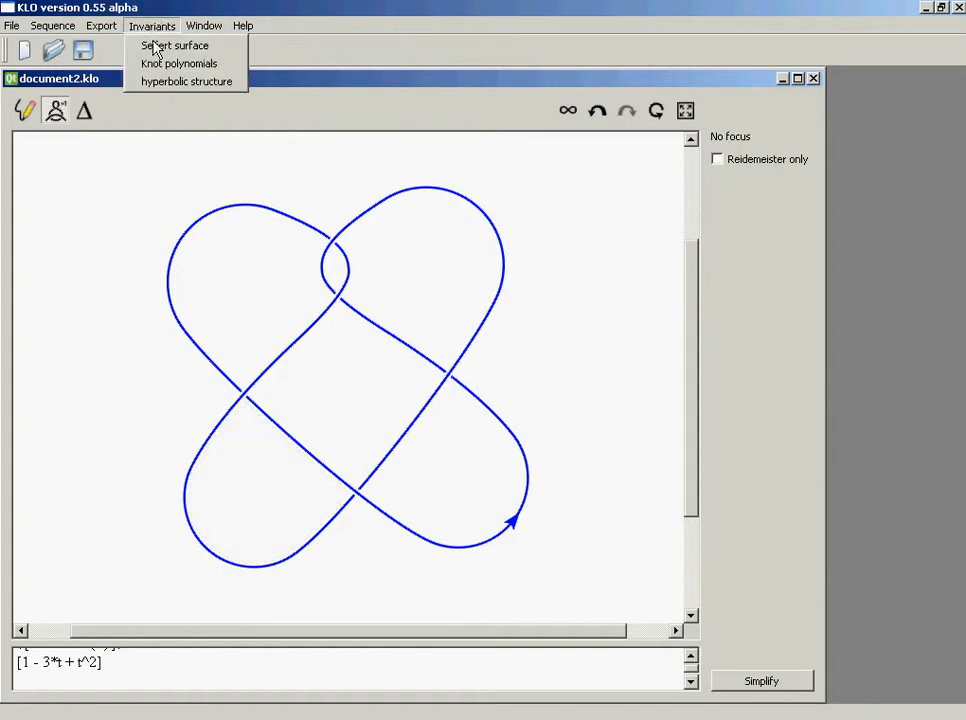
pyautogui.click(158, 61)
pyautogui.rightClick(490, 355)
pyautogui.click(515, 400)
pyautogui.click(505, 397)
pyautogui.write('HOMFLY pl')
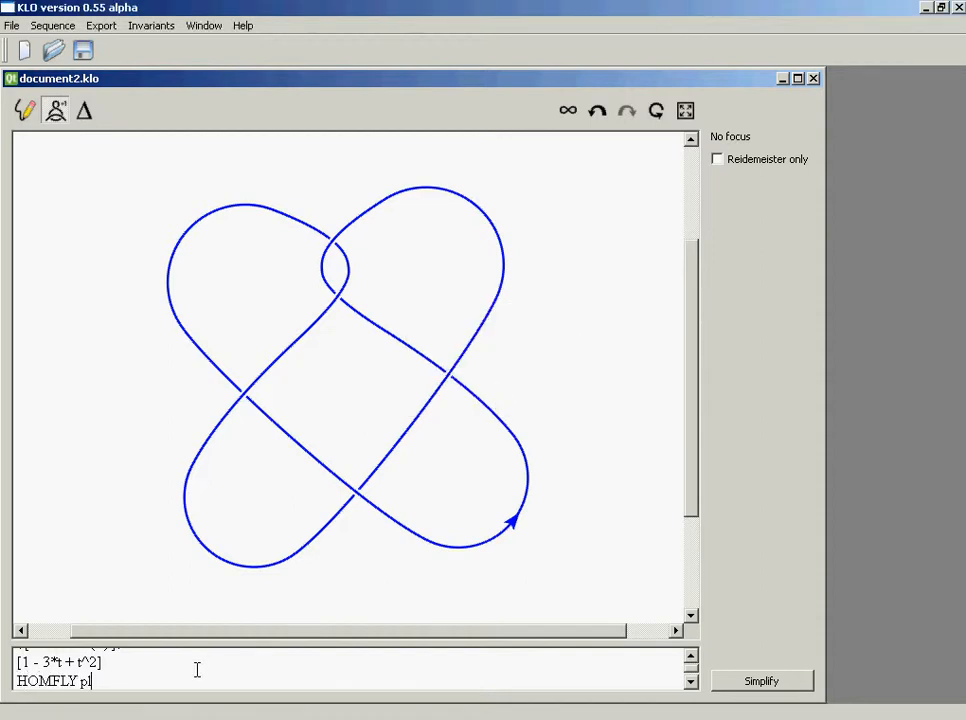
pyautogui.press('BackSpace')
pyautogui.write('olynomial: m² − l² − 1 − l⁻²')
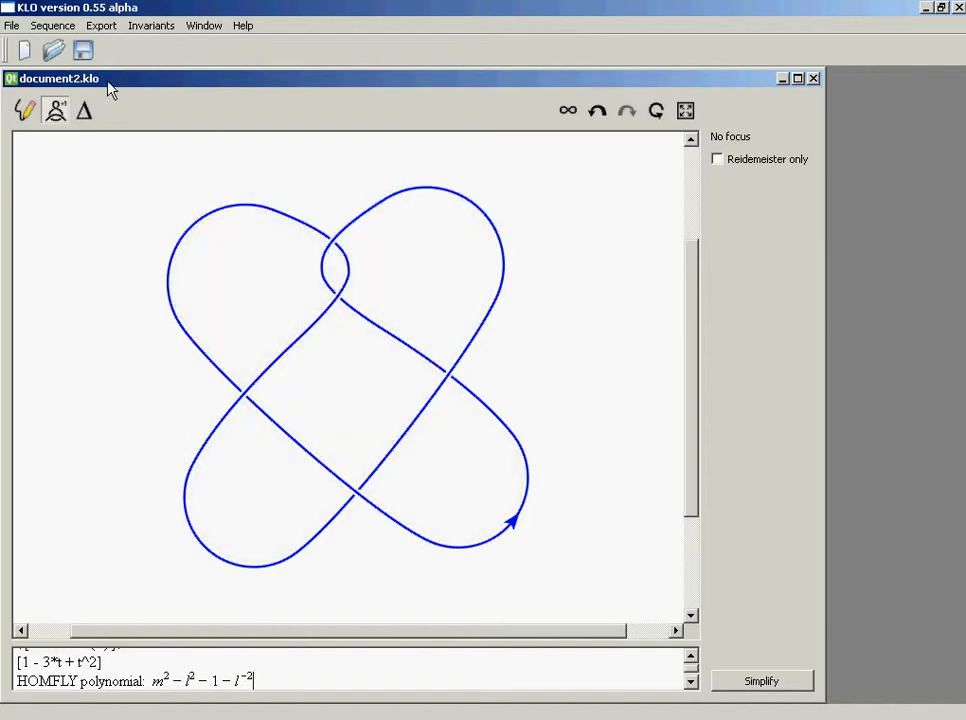
# Export the diagram as a coloured 4.00 by 3.00 in PDF with a 1.00 pt stroke, overwriting temp.pdf in KLO-build-desktop
pyautogui.click(101, 30)
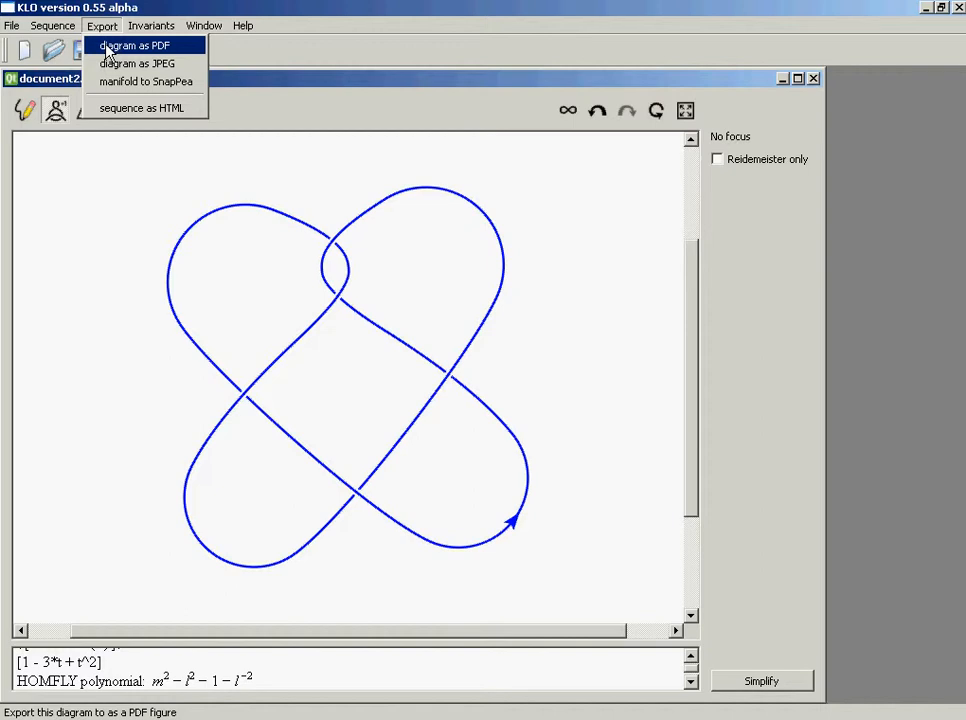
pyautogui.click(134, 46)
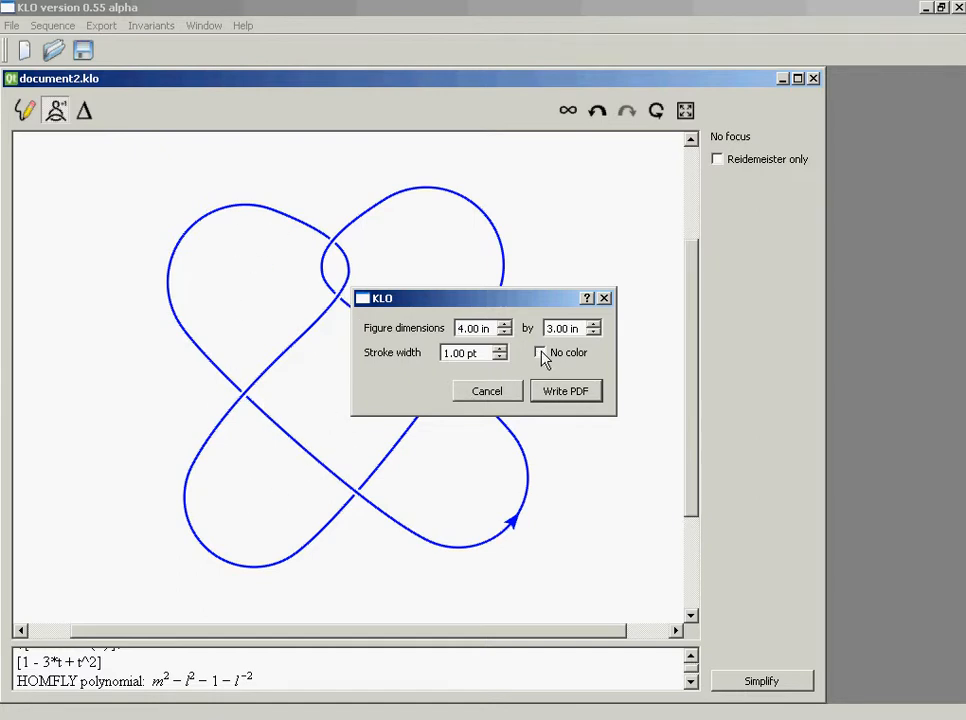
pyautogui.click(552, 399)
pyautogui.doubleClick(147, 119)
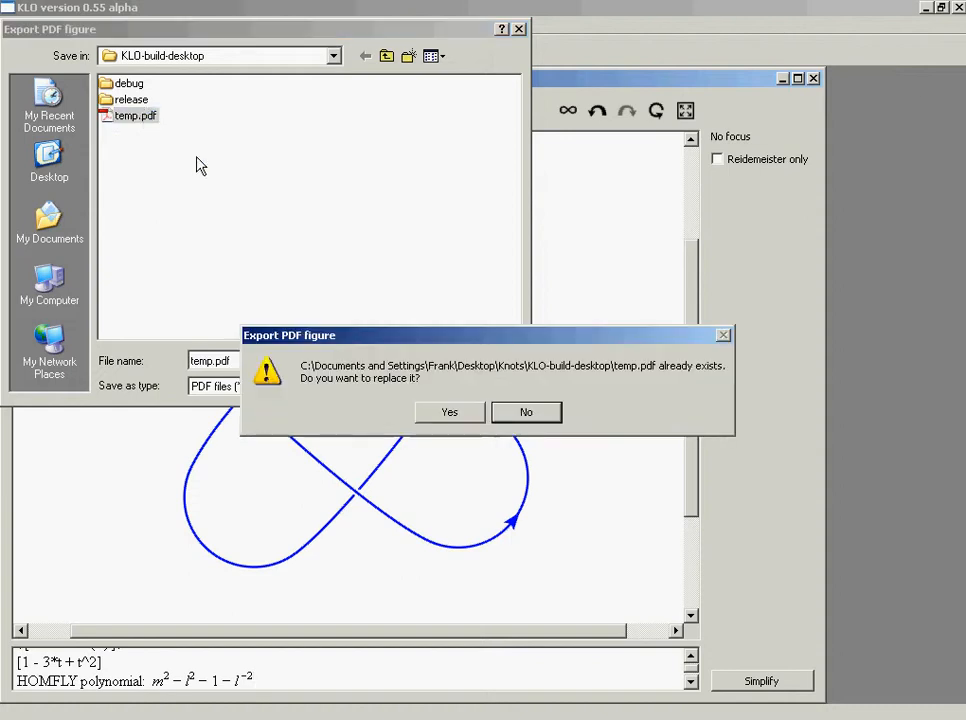
pyautogui.click(445, 413)
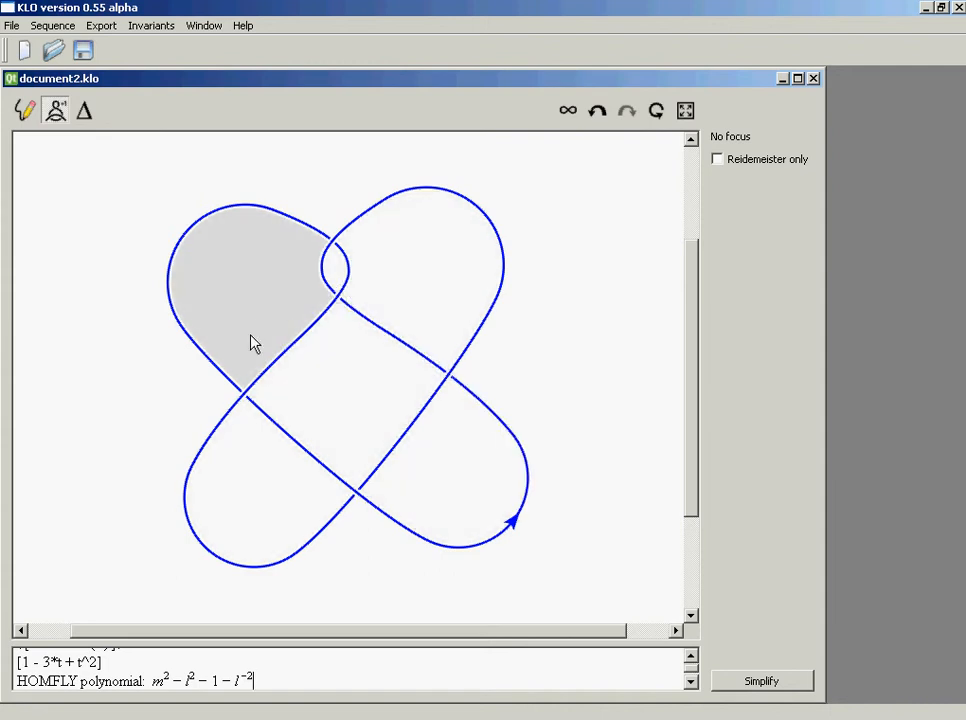
pyautogui.click(152, 30)
pyautogui.click(152, 30)
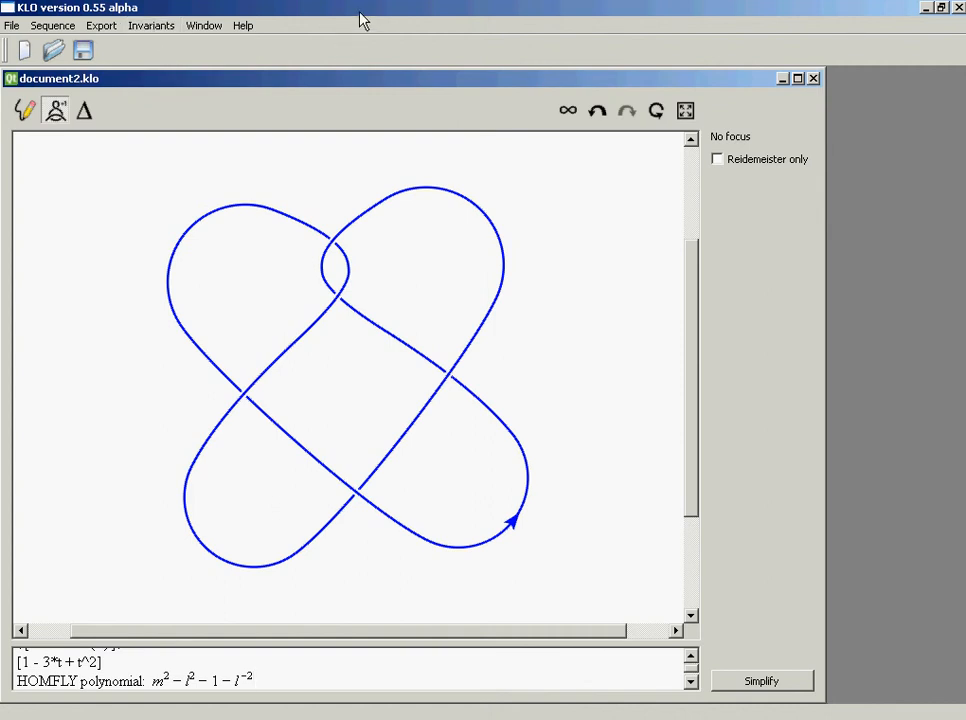